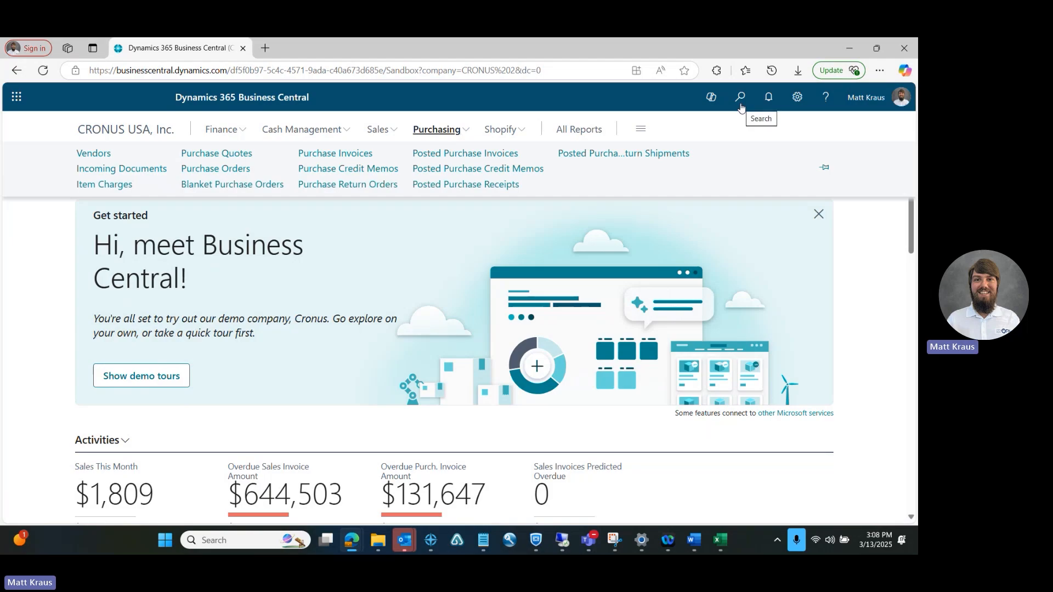
Create a new purchase order for the vendor First Up Consultants
left_click(246, 170)
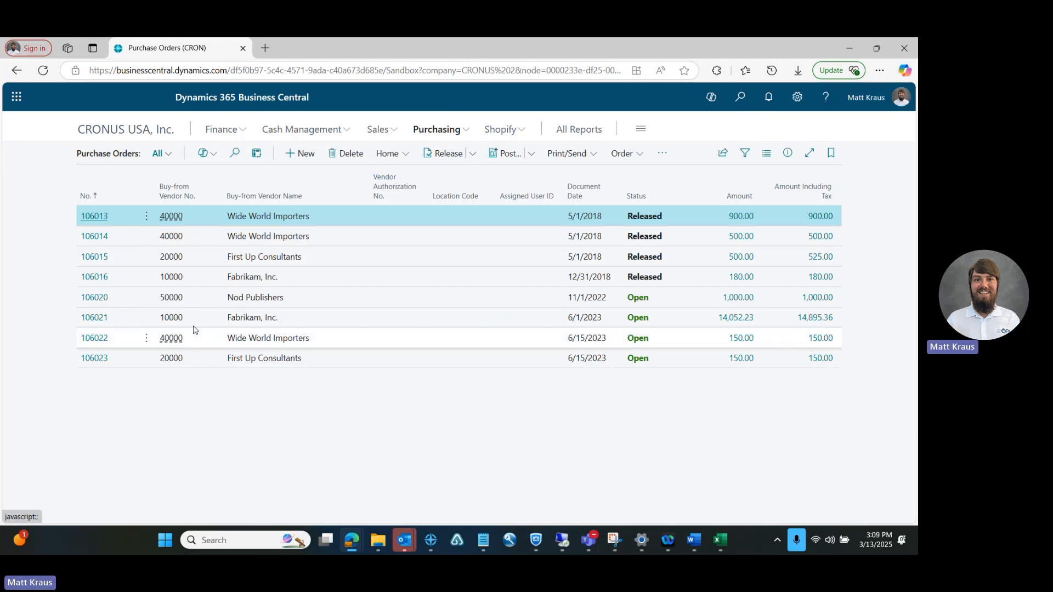
left_click(301, 159)
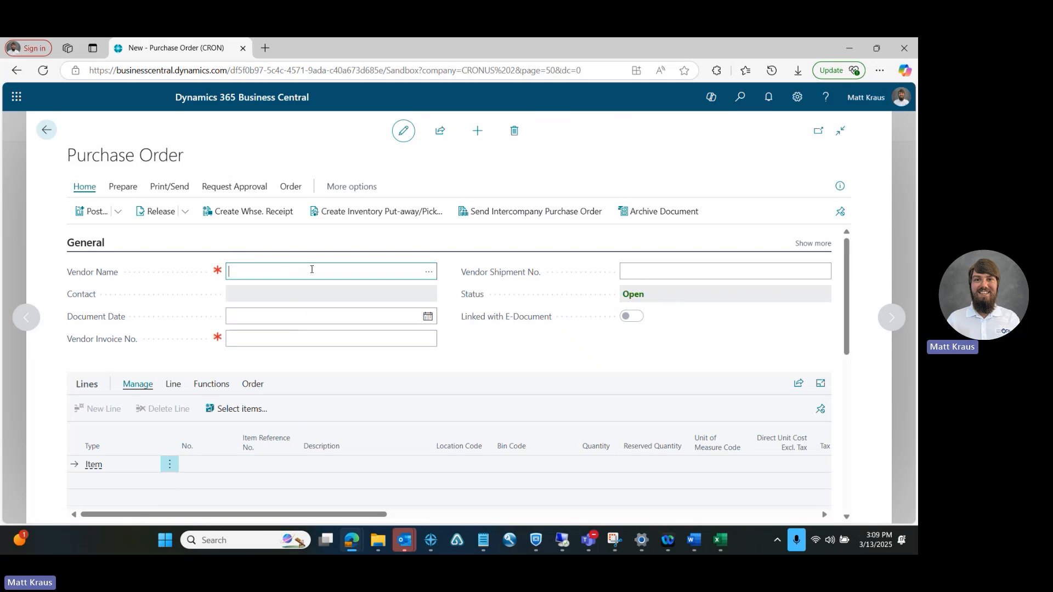
left_click(430, 274)
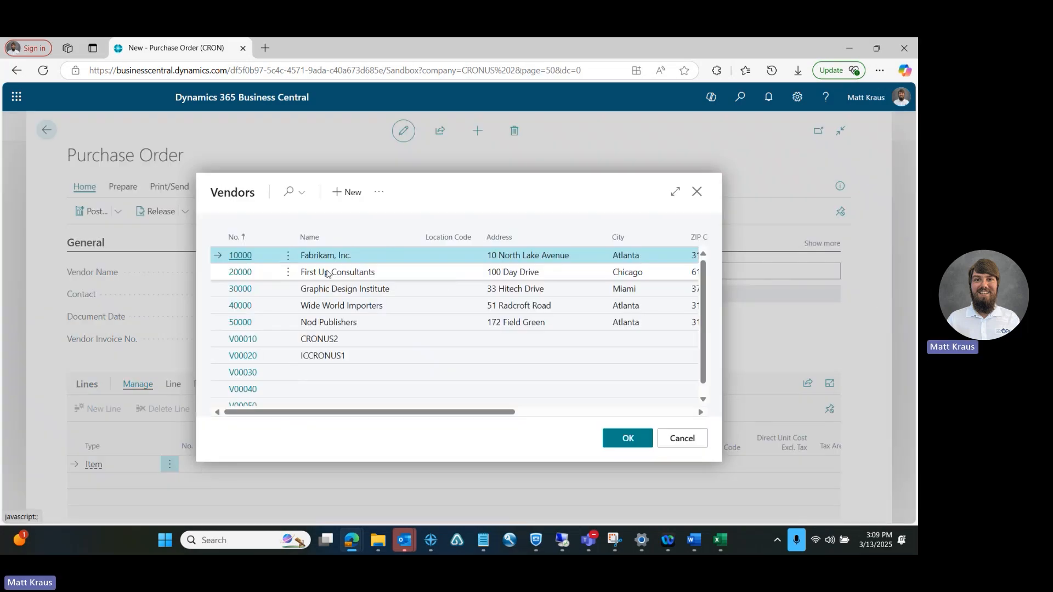
double_click(253, 271)
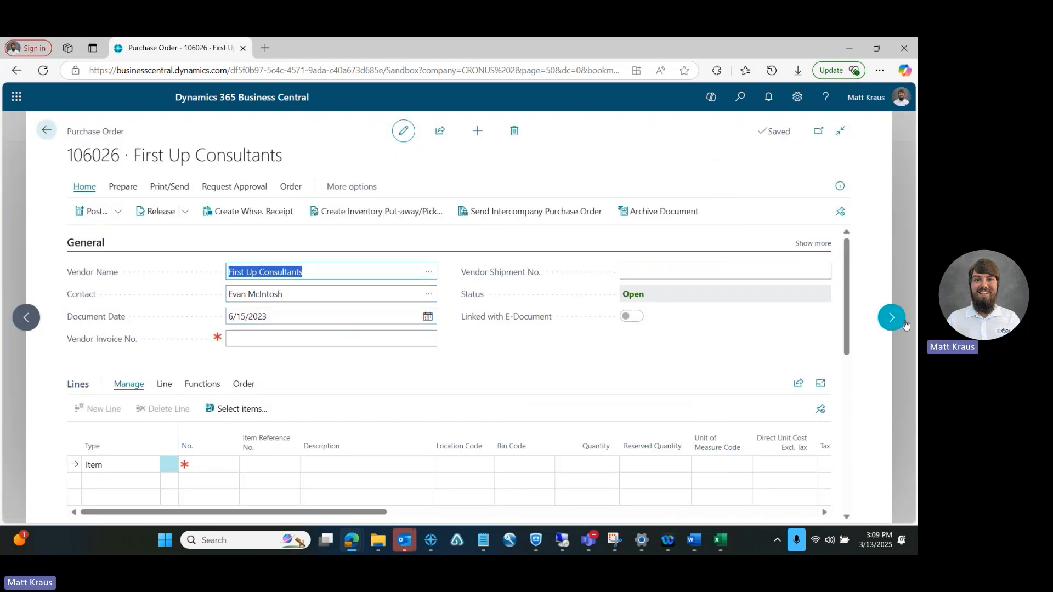
Enter TEST001 as the purchase order's vendor invoice number
mouse_move(845, 302)
left_mouse_down()
mouse_move(843, 349)
mouse_move(839, 291)
left_mouse_up()
left_click(388, 344)
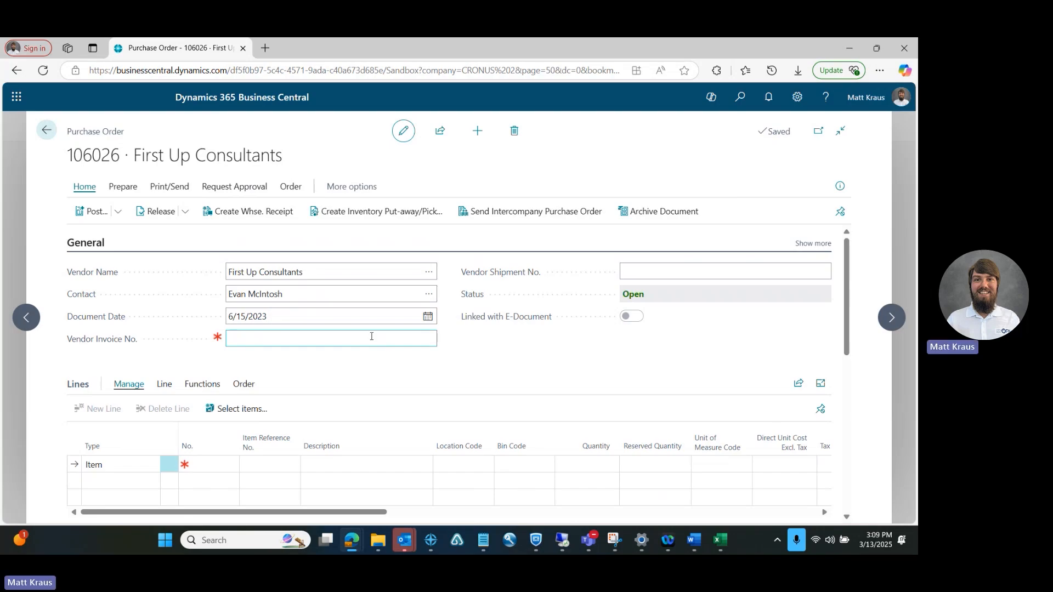
left_click(233, 334)
type("TEST001")
key("Tab")
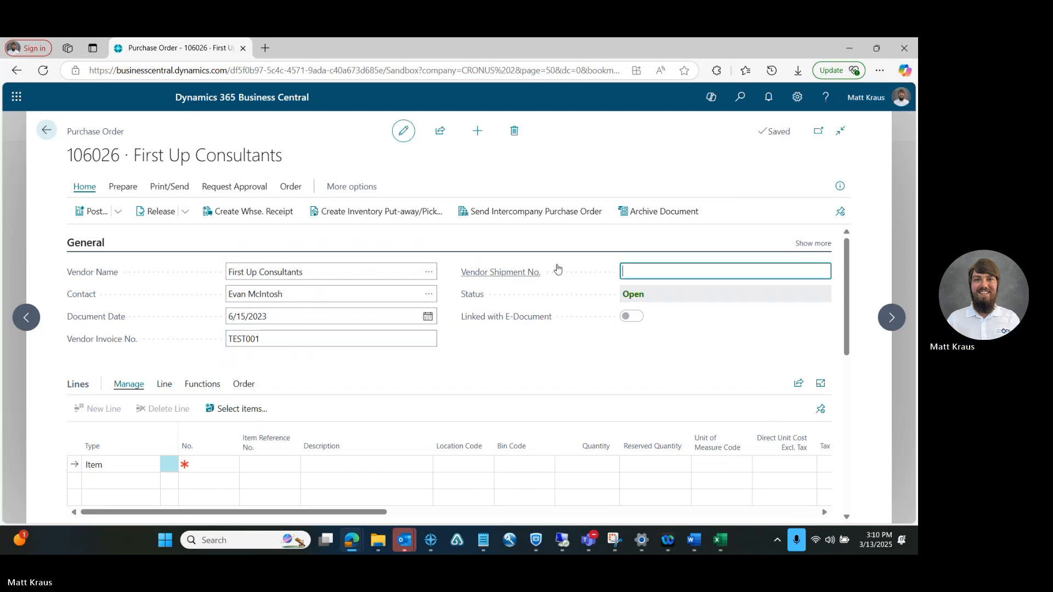
Add item 1900-S, PARIS Guest Chair, black, to the order lines with a quantity of 10
left_click_drag(847, 274, 843, 407)
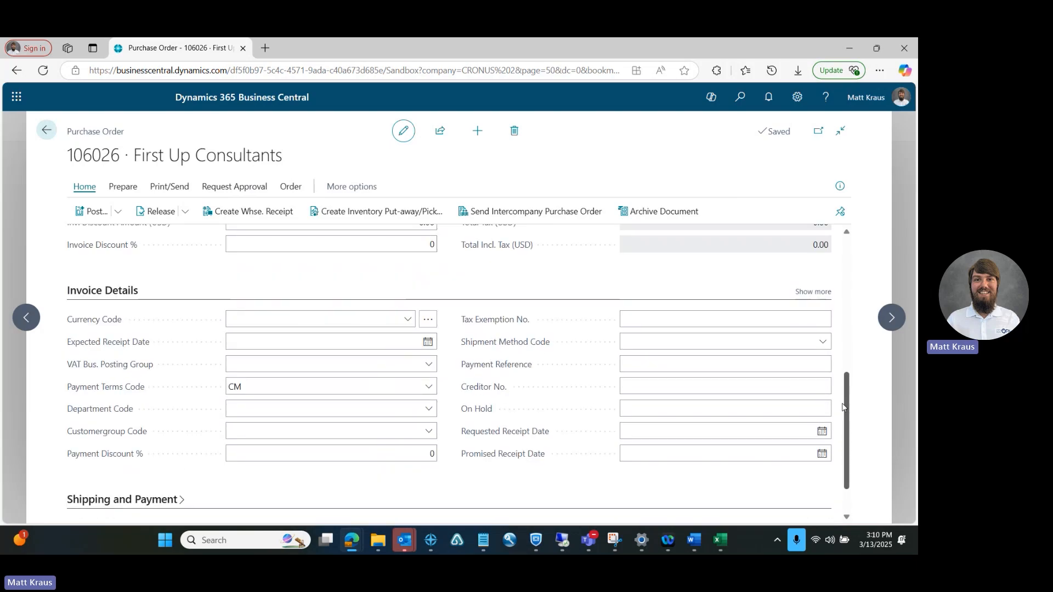
left_click_drag(843, 407, 821, 283)
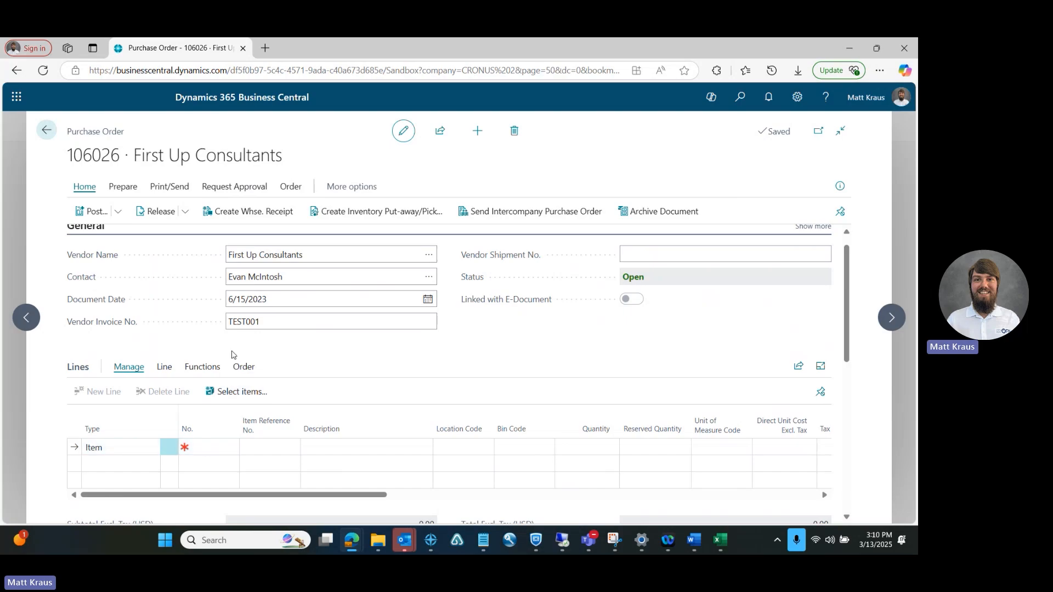
left_click(231, 451)
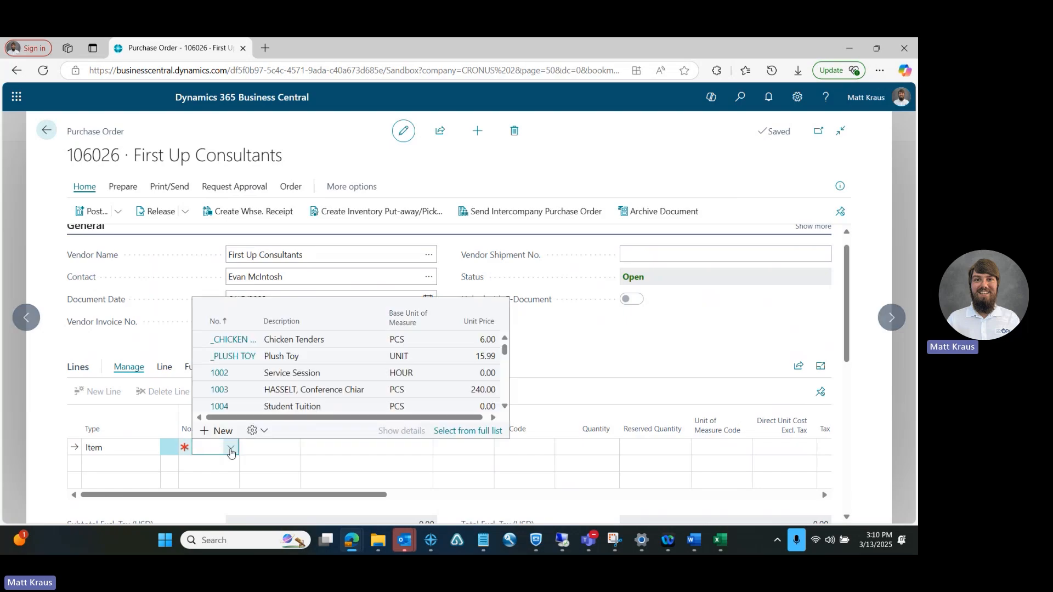
left_click_drag(505, 350, 506, 360)
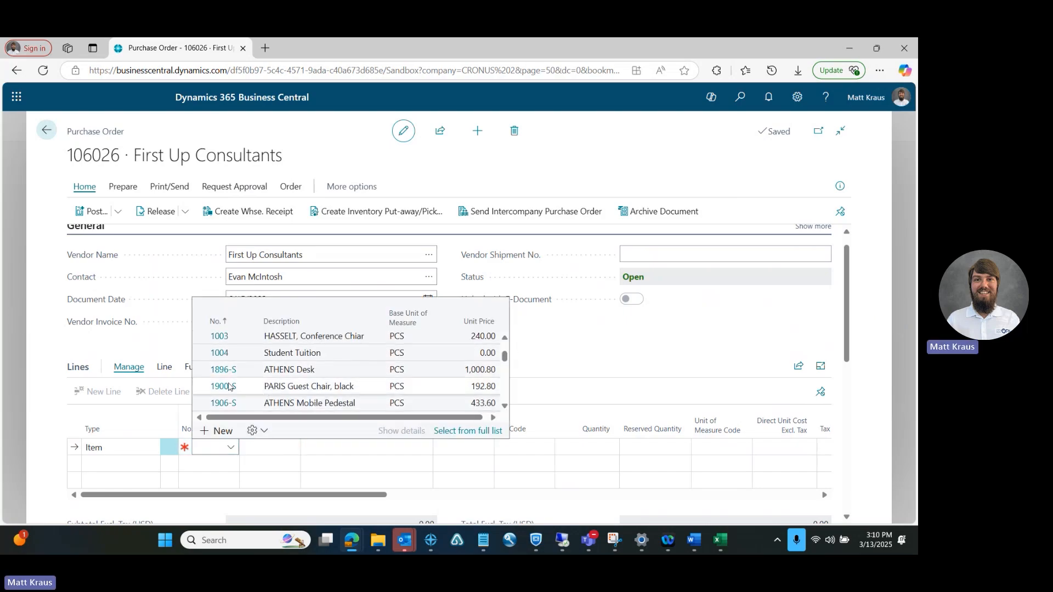
left_click(263, 386)
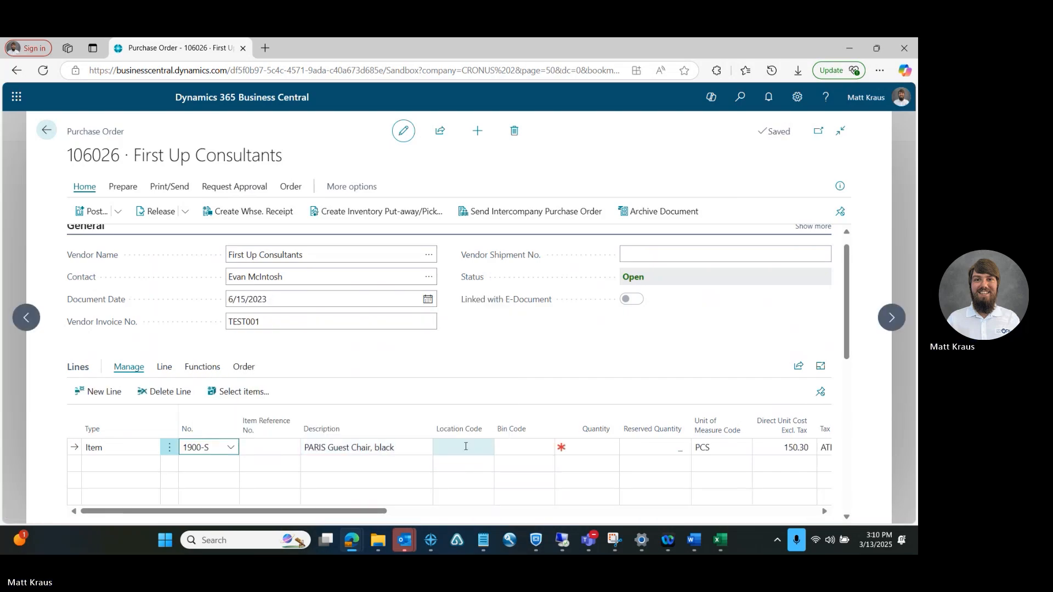
left_click(583, 444)
type("10")
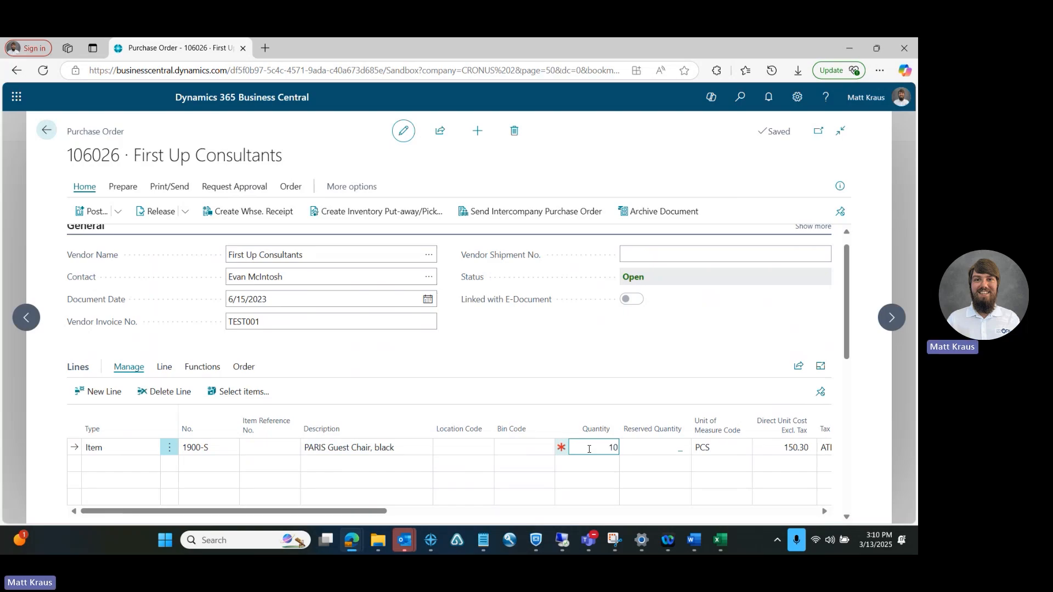
key("Tab")
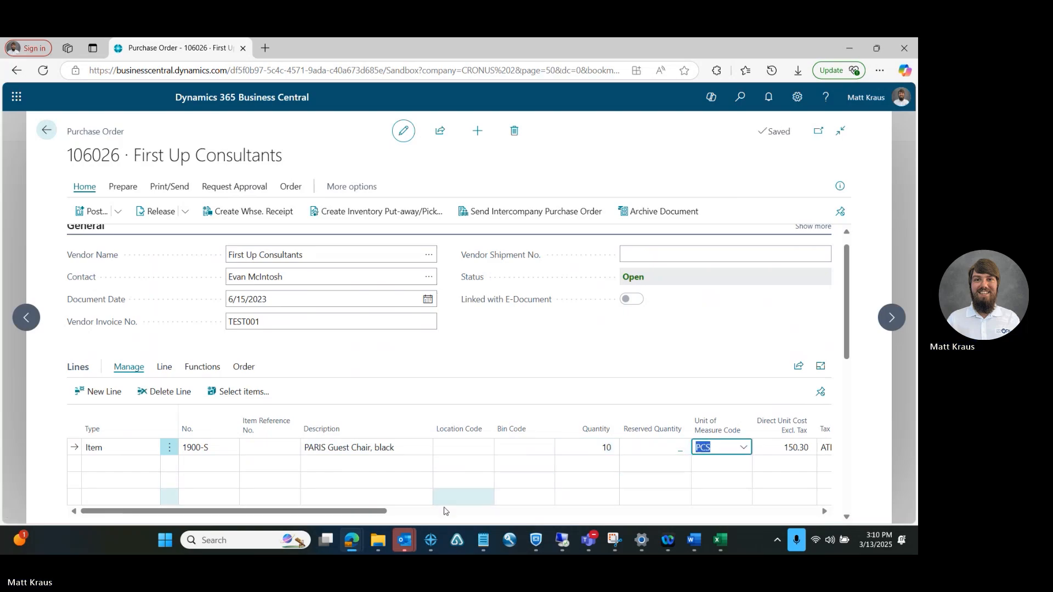
Set the quantity to receive on the guest chair line to 8
left_click(444, 511)
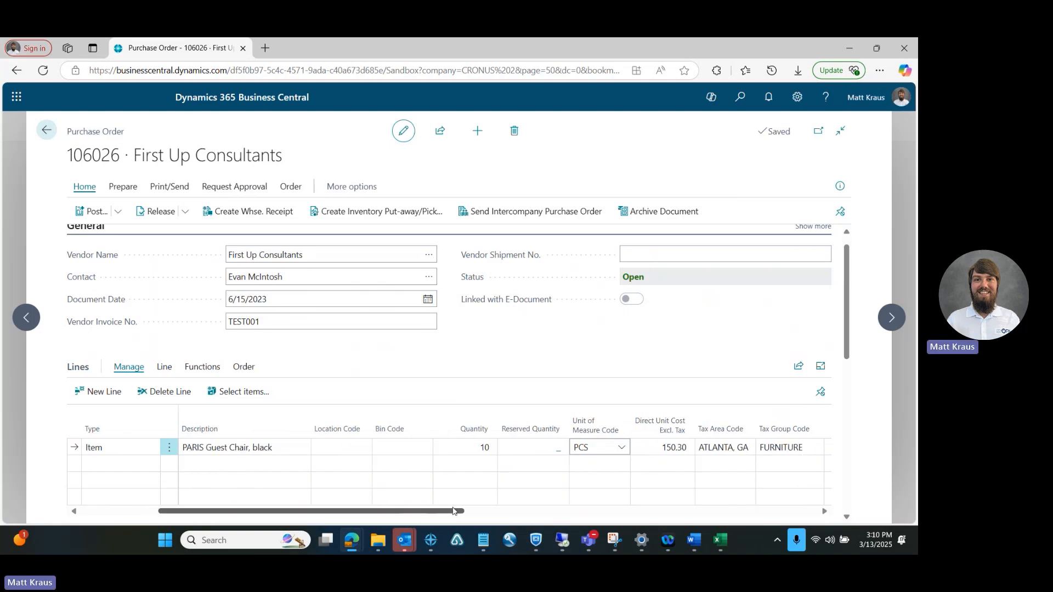
left_click_drag(453, 511, 547, 509)
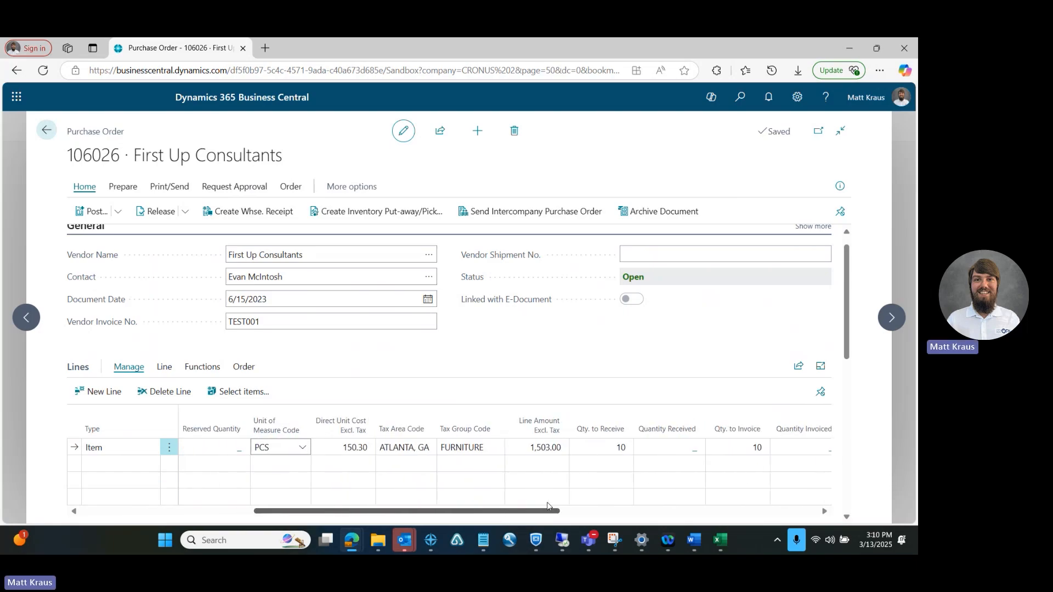
left_click(606, 452)
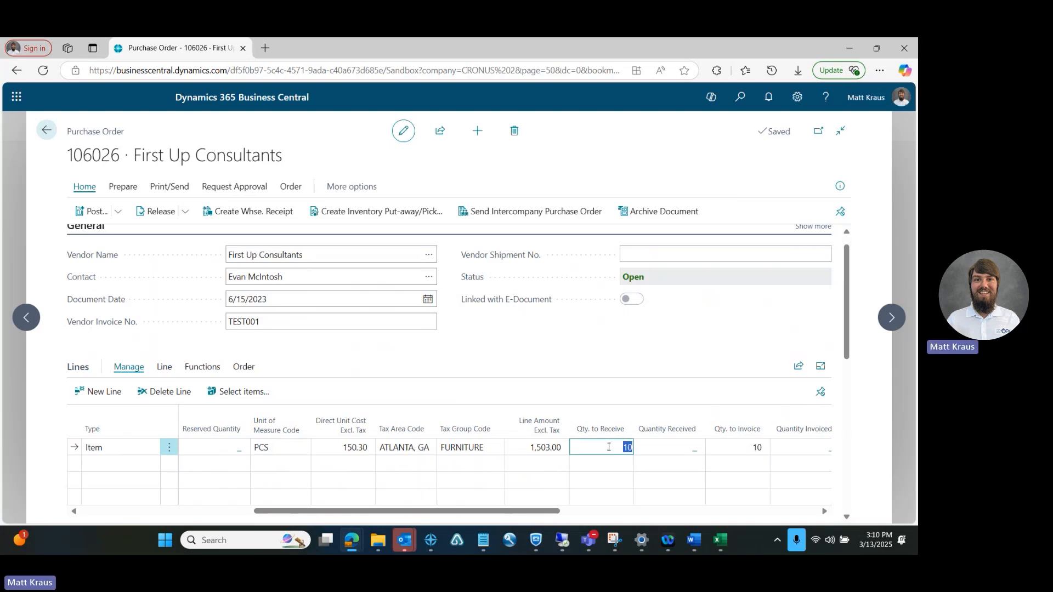
type("8")
key("Tab")
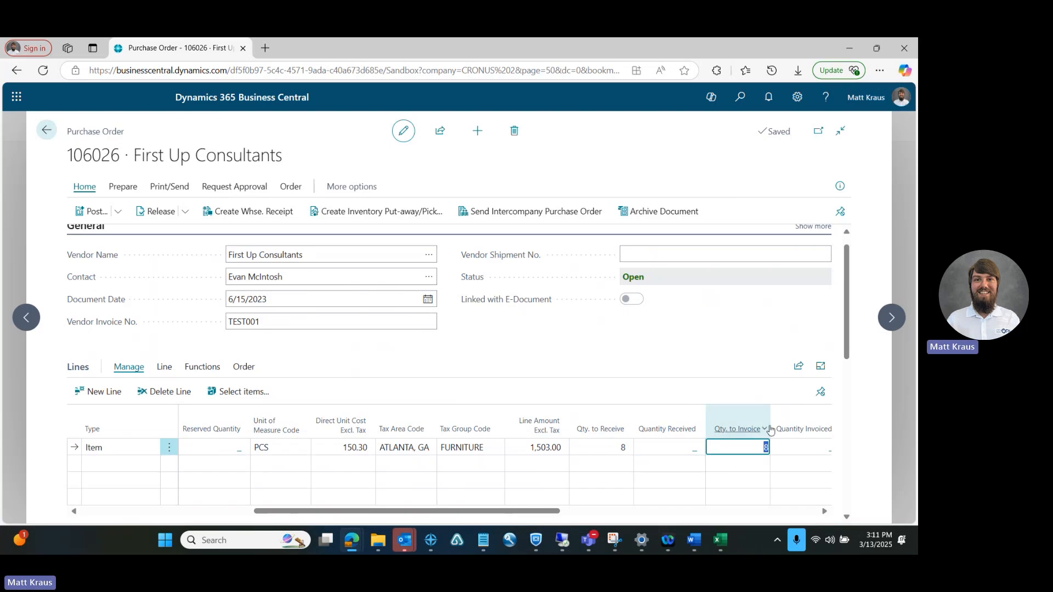
left_click(746, 372)
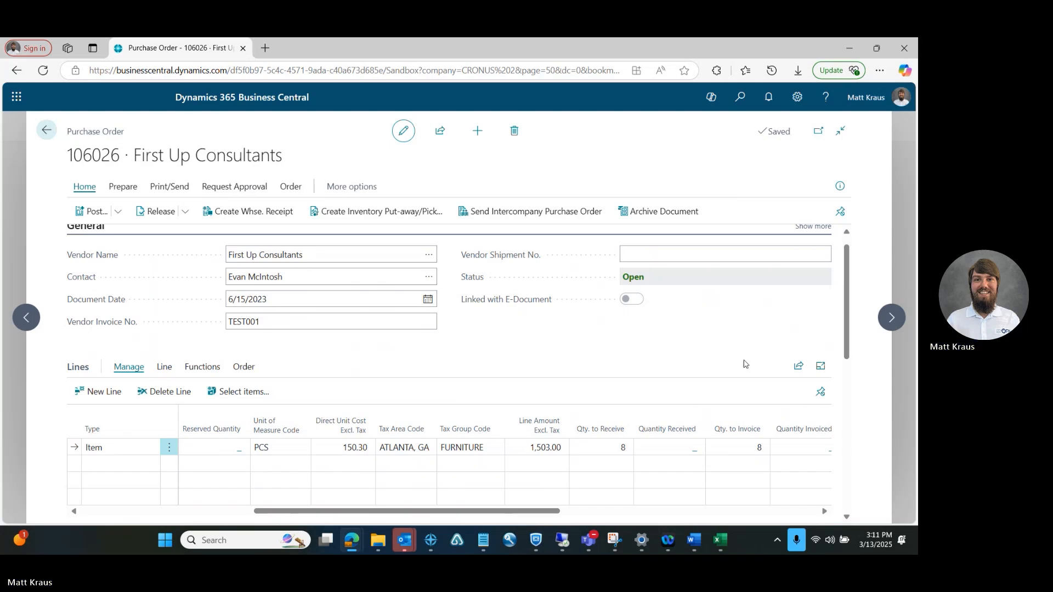
Post the purchase order with the Receive option only
left_click_drag(845, 327, 836, 303)
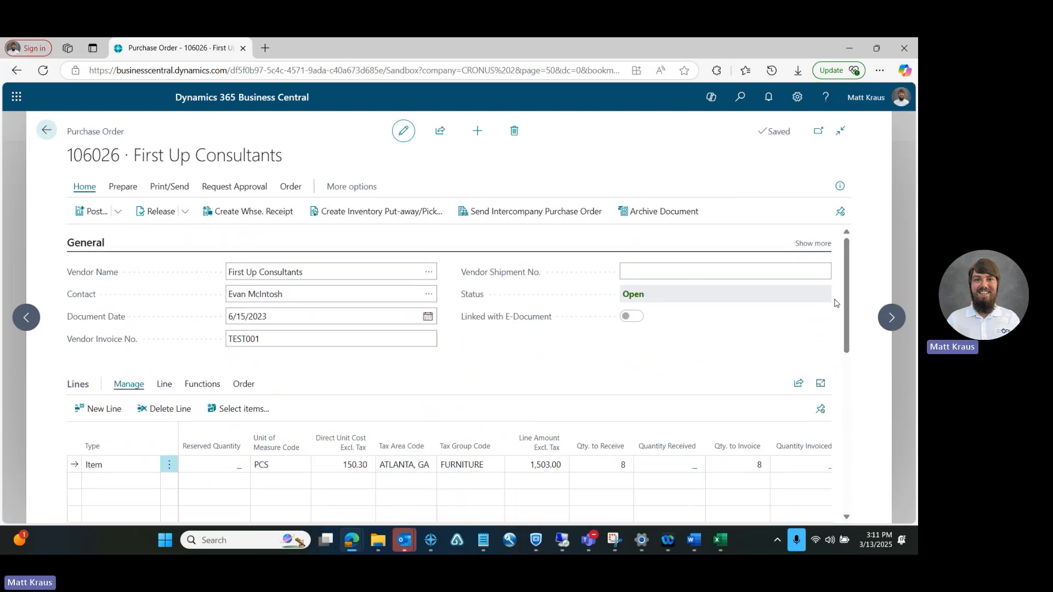
scroll(848, 301, "down", 1)
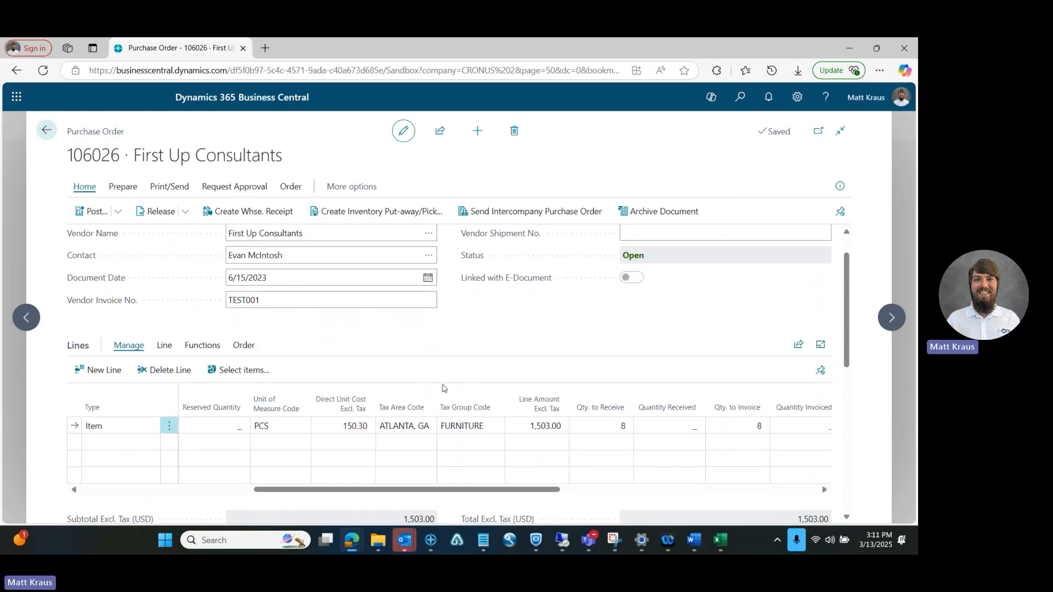
left_click_drag(442, 491, 428, 492)
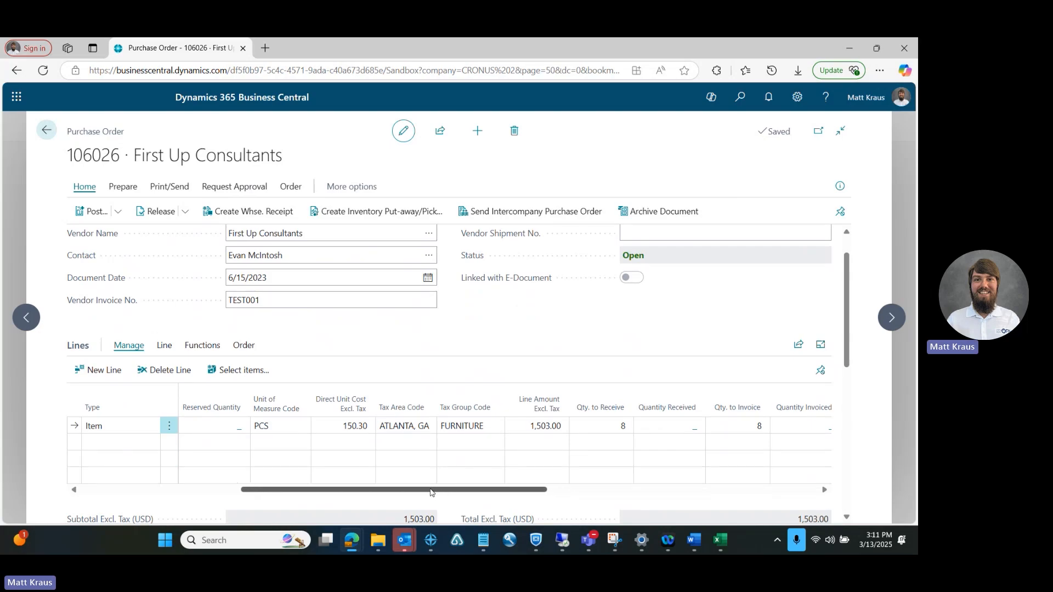
left_click(120, 218)
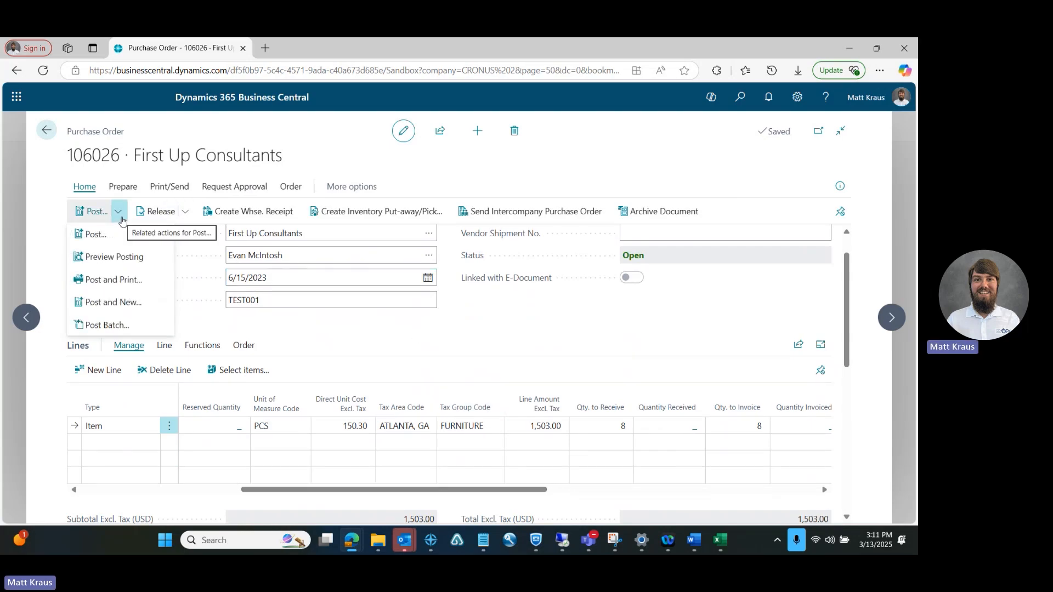
left_click(136, 242)
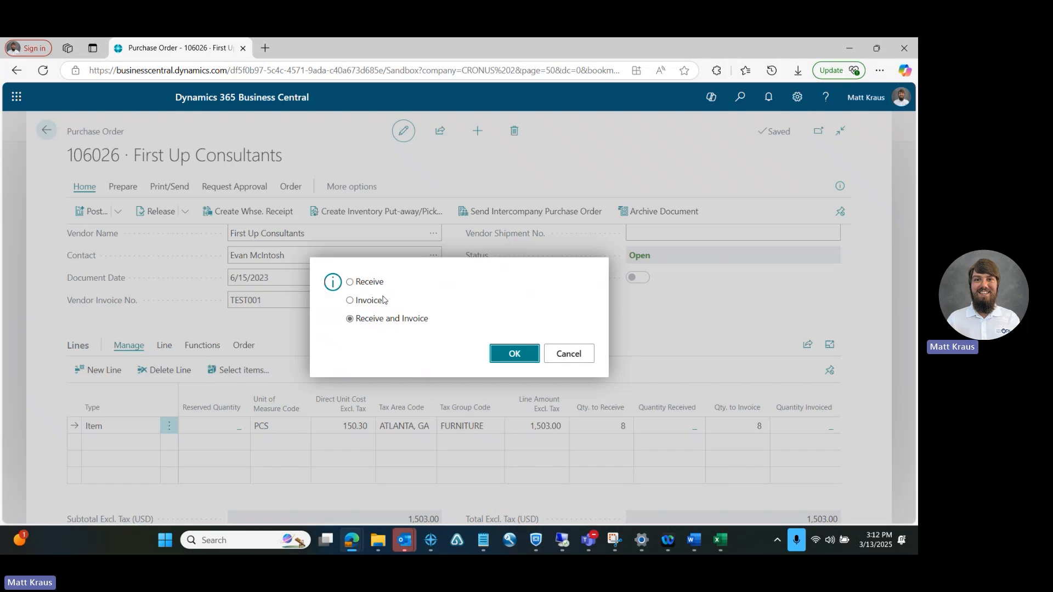
left_click(357, 282)
left_click(510, 353)
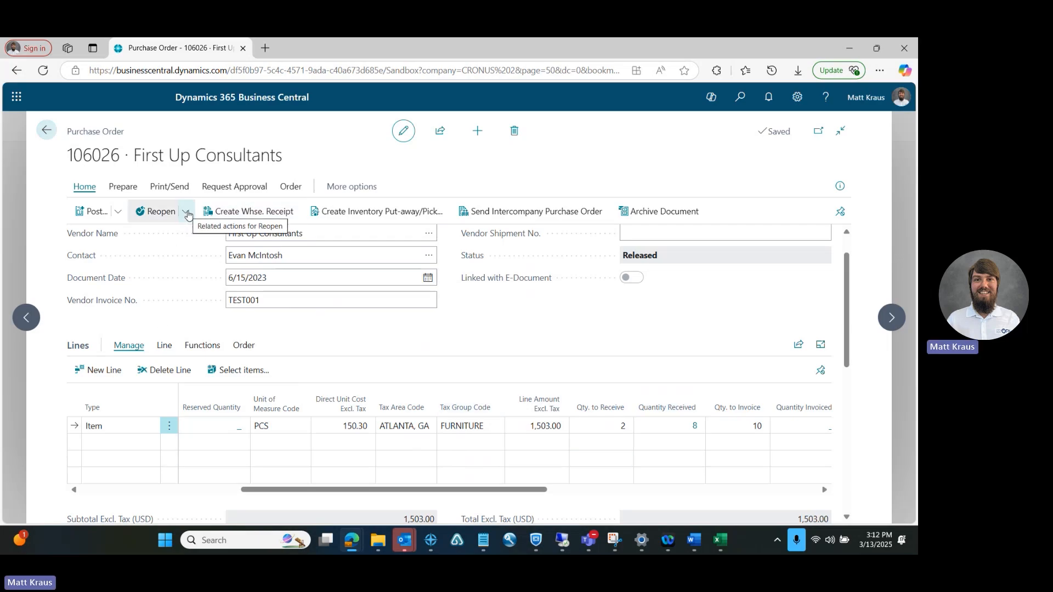
Reopen the released purchase order
left_click(187, 214)
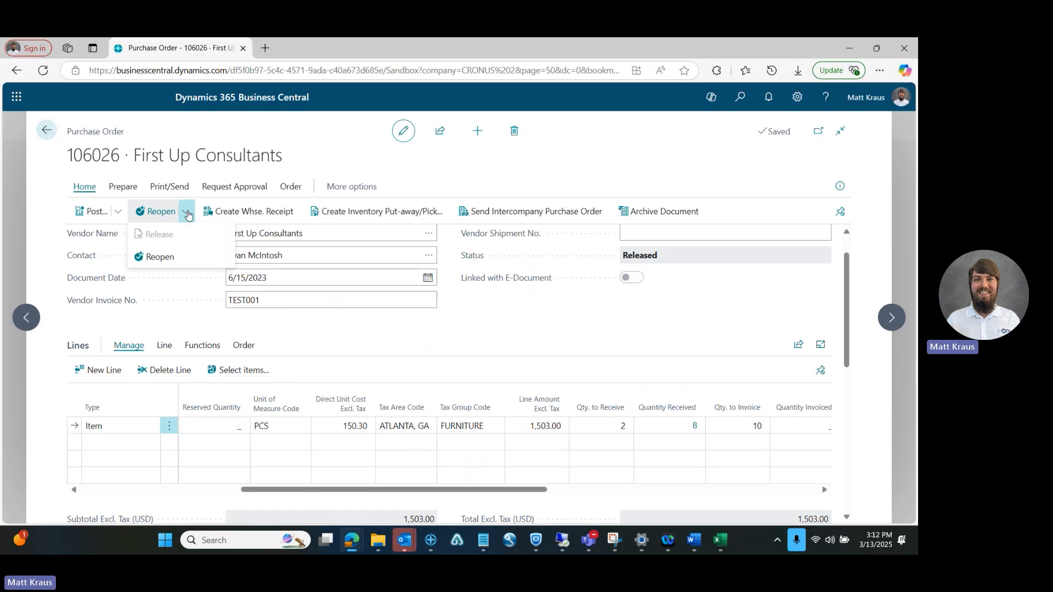
left_click(187, 214)
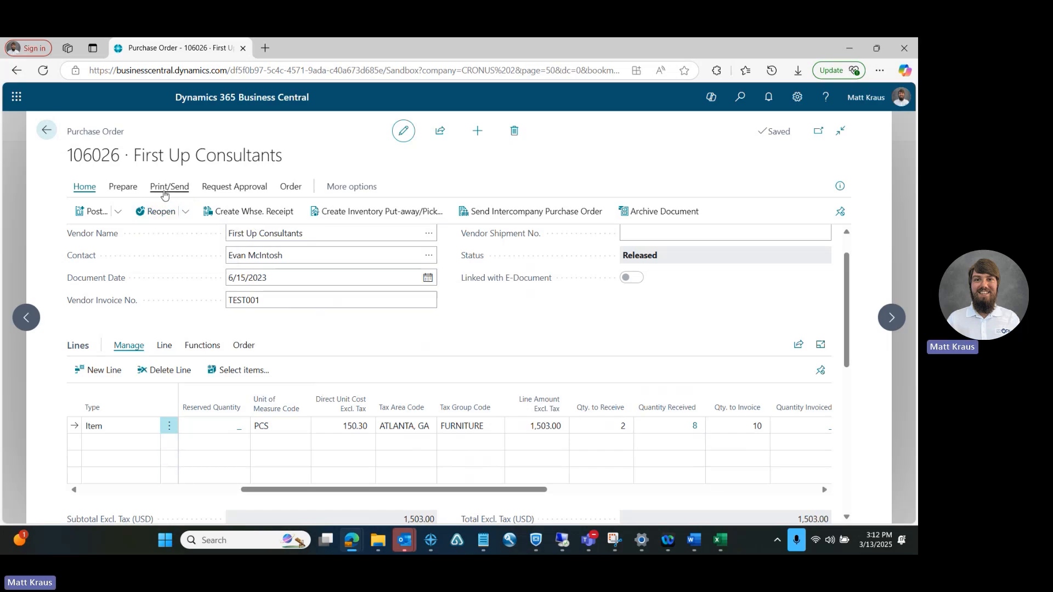
left_click(185, 212)
left_click(165, 254)
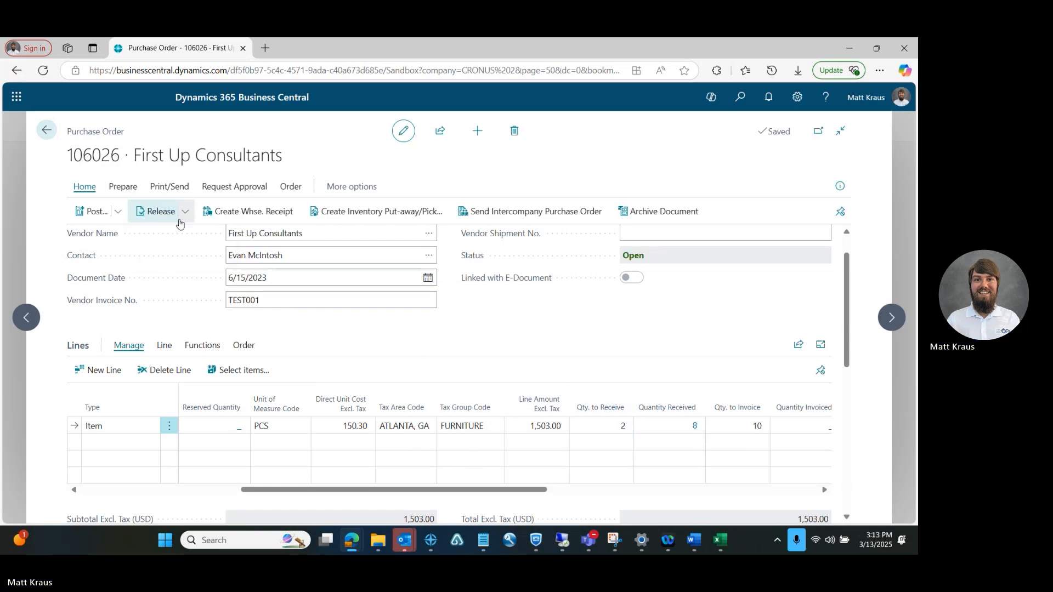
Post the rest of the purchase order with Receive and Invoice, and open the posted purchase invoice
mouse_move(588, 540)
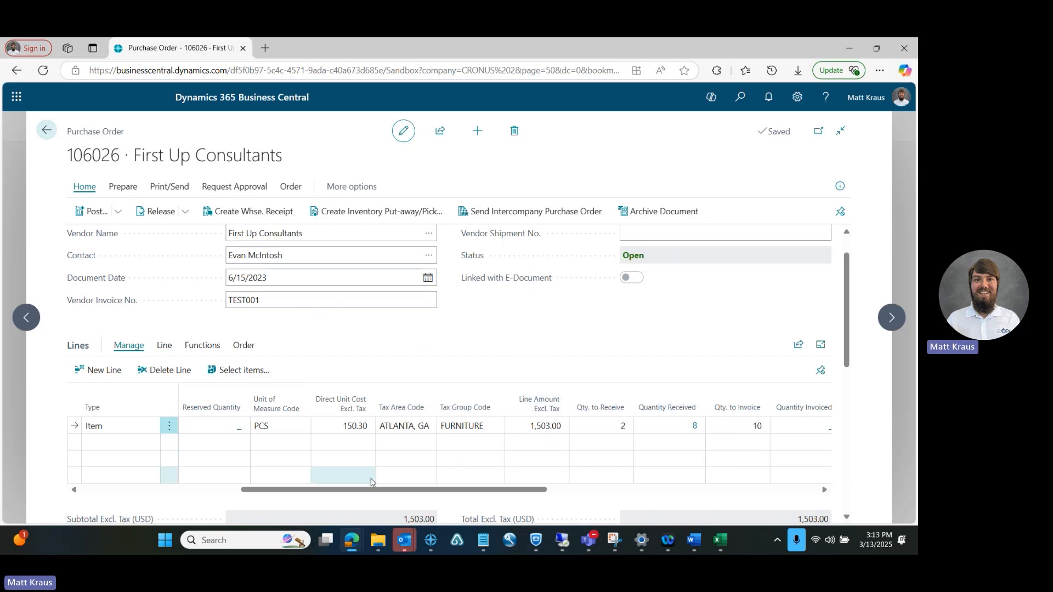
left_click_drag(350, 490, 446, 484)
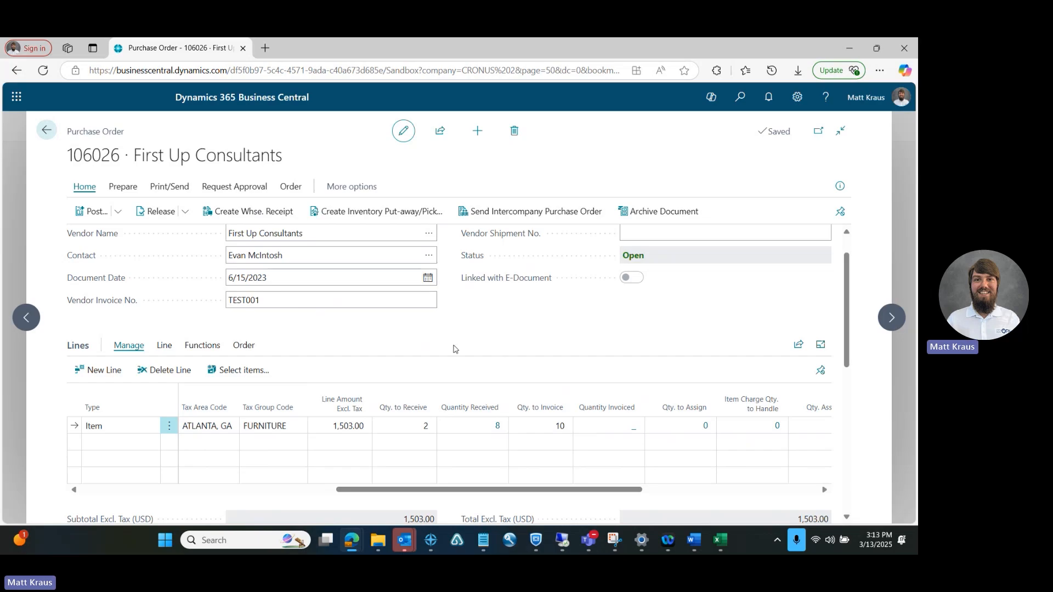
left_click(118, 212)
left_click(107, 236)
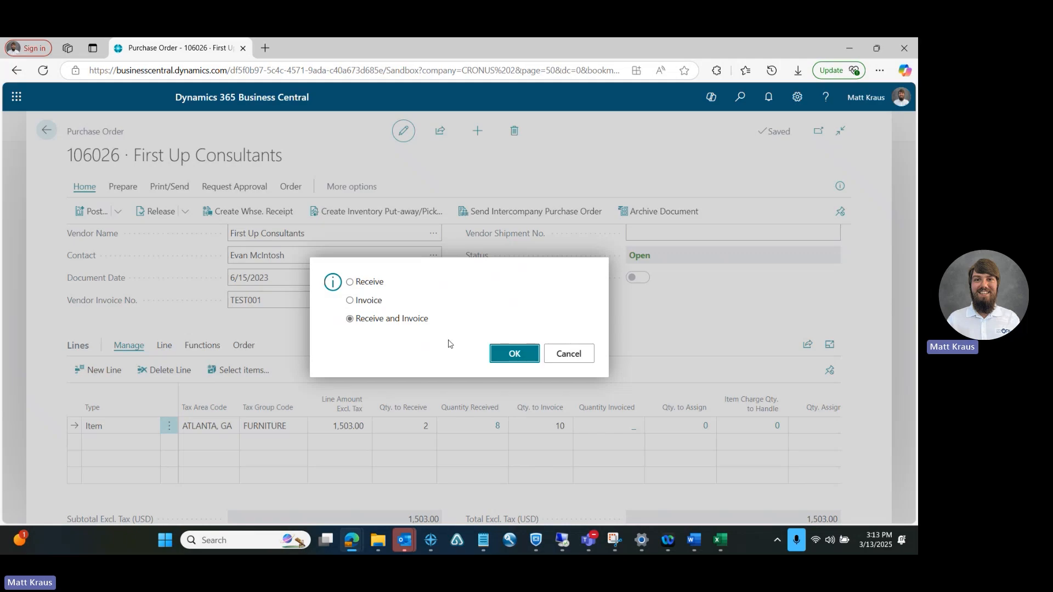
left_click(507, 352)
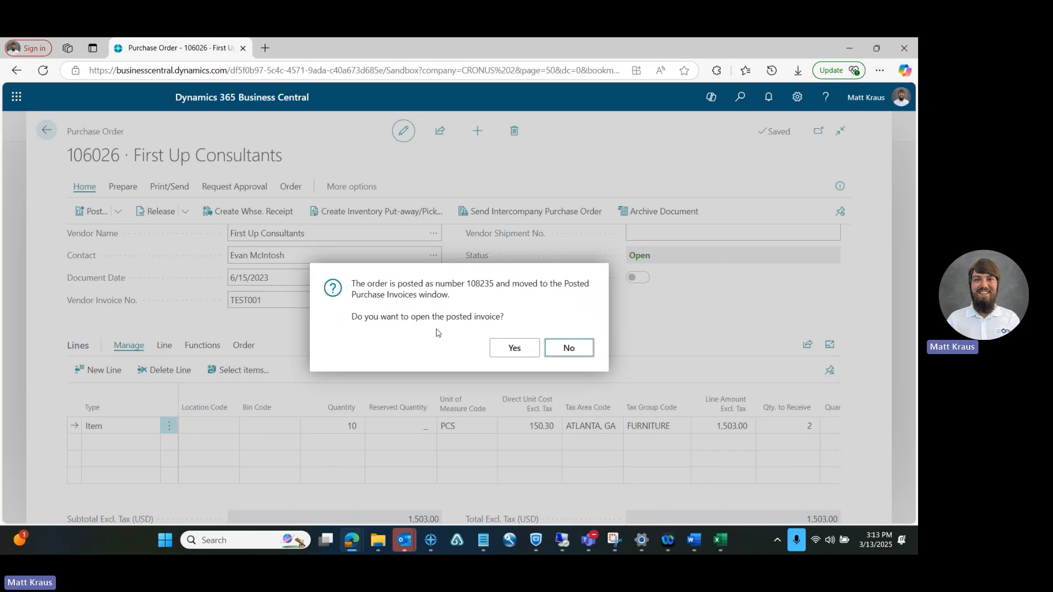
left_click(512, 351)
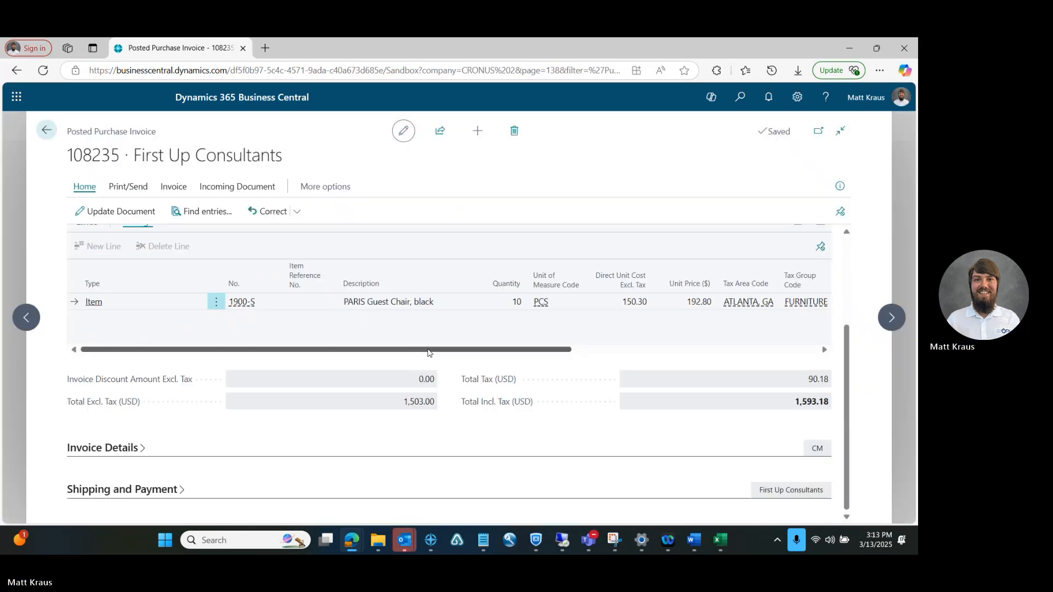
left_click_drag(423, 357, 380, 355)
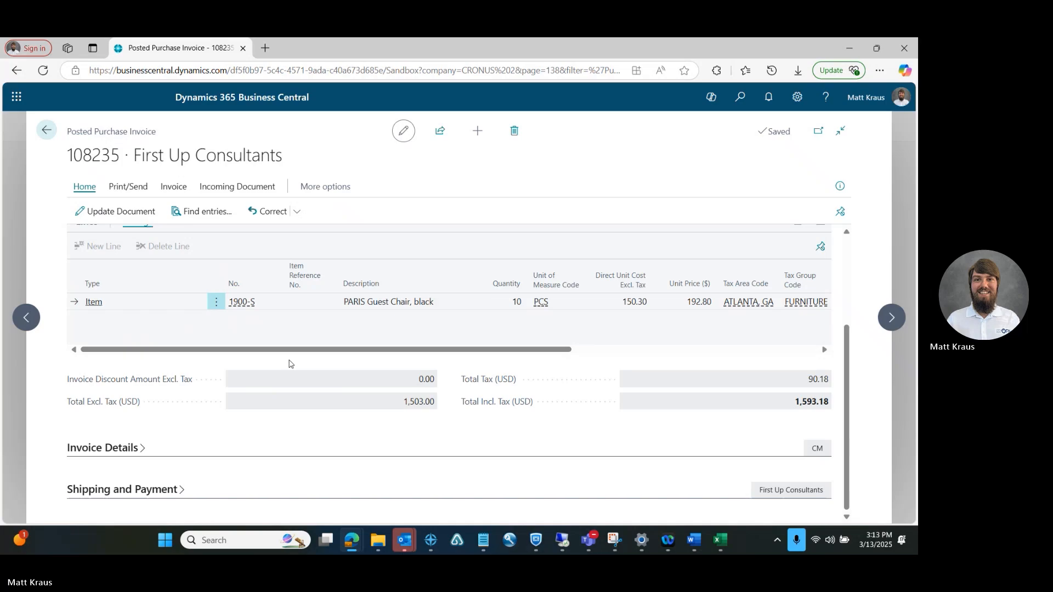